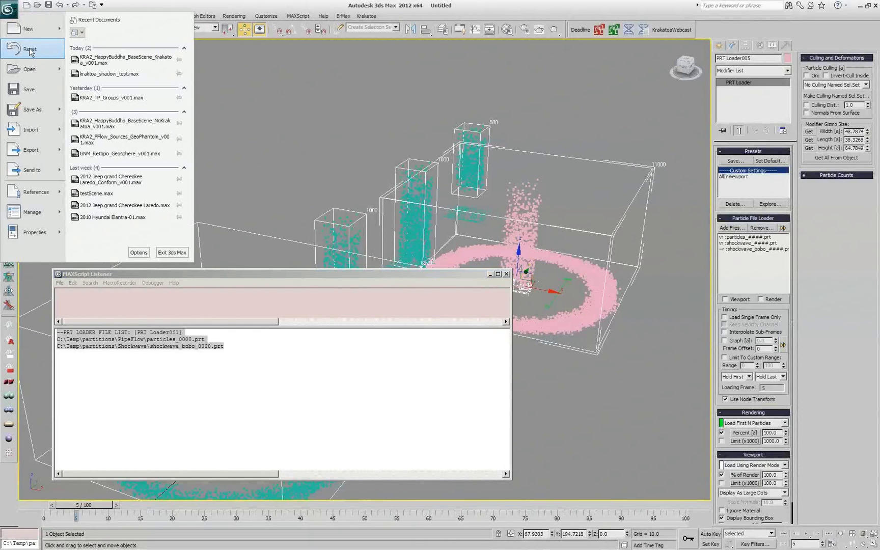
Step: Reset the scene to an empty one and close the MAXScript Listener
left_click(33, 48)
left_click(441, 307)
left_click(414, 293)
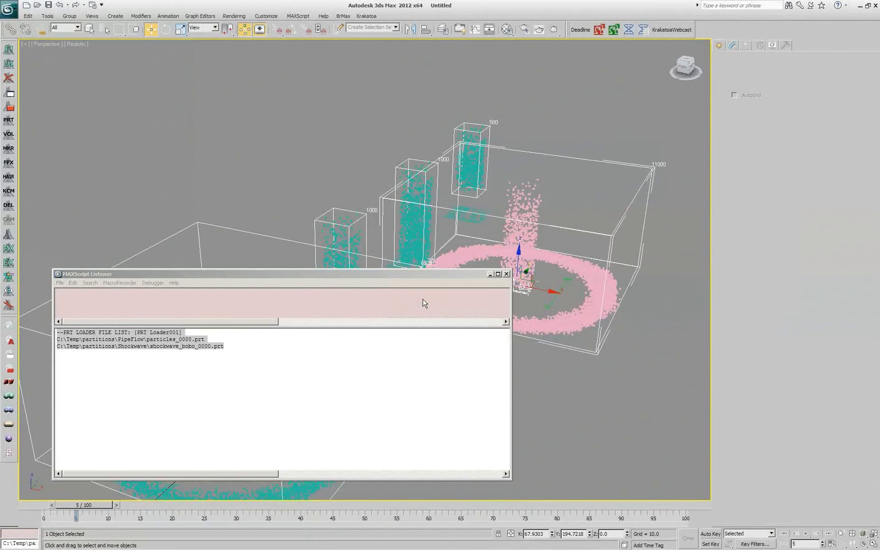
left_click(506, 273)
Step: Create a sphere, a teapot and a box spaced apart in the perspective view using standard primitives
left_click(735, 114)
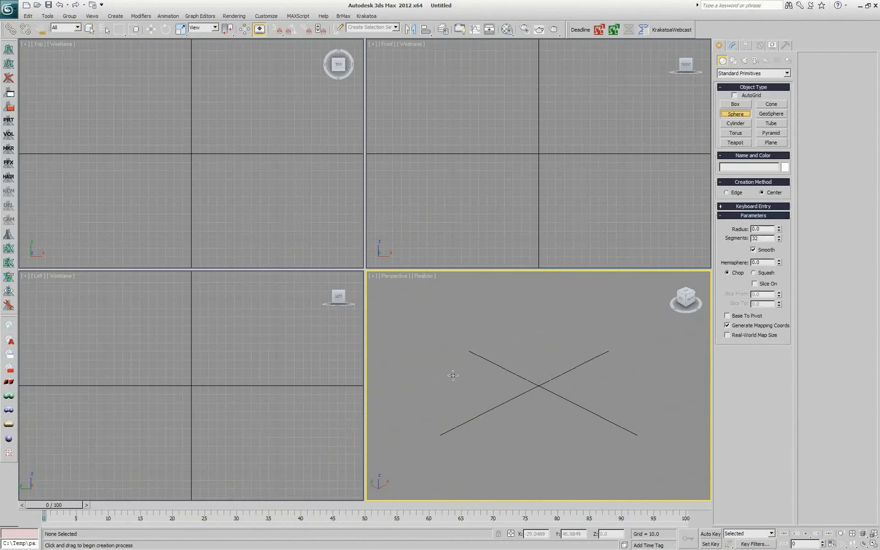
left_click_drag(451, 370, 499, 380)
left_click(736, 143)
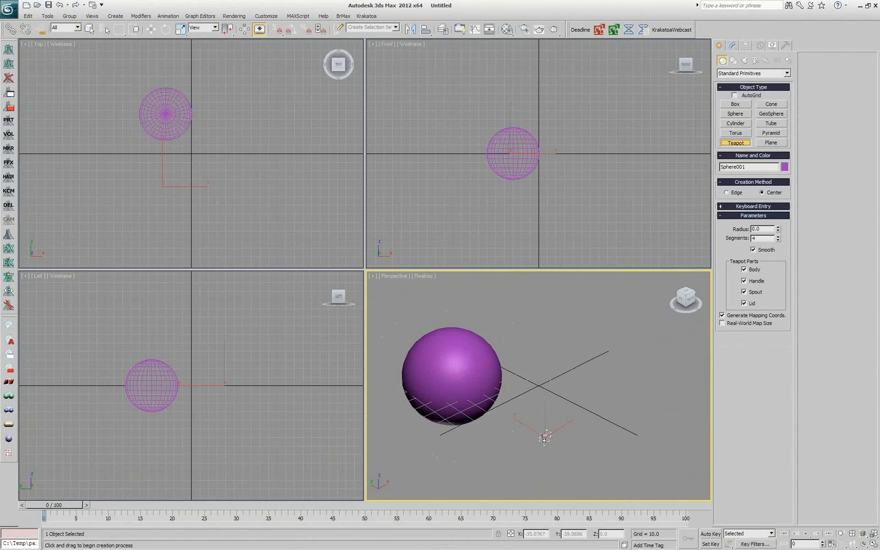
left_click_drag(544, 436, 575, 438)
left_click(736, 104)
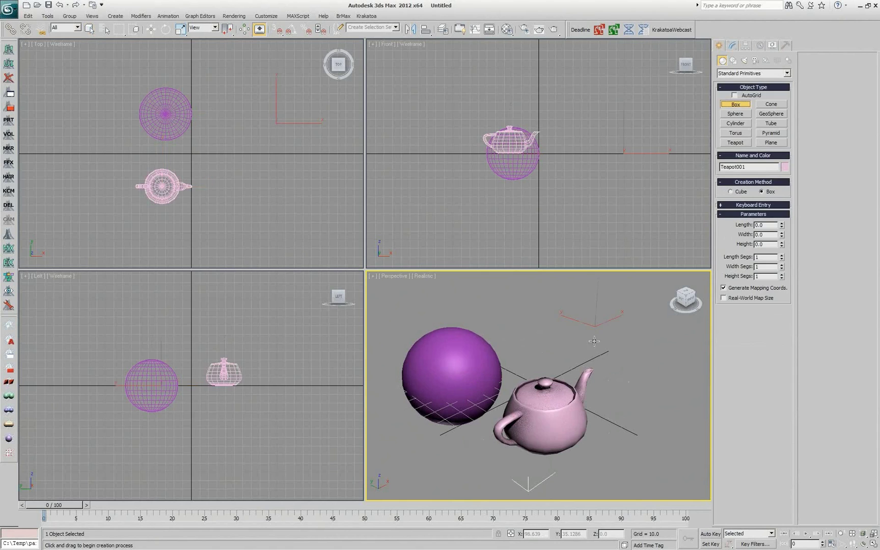
left_click_drag(560, 336, 634, 357)
right_click(641, 380)
left_click(613, 407)
Step: Create a Krakatoa PRT Volume object near the box and assign Box001 as its source
left_click(729, 74)
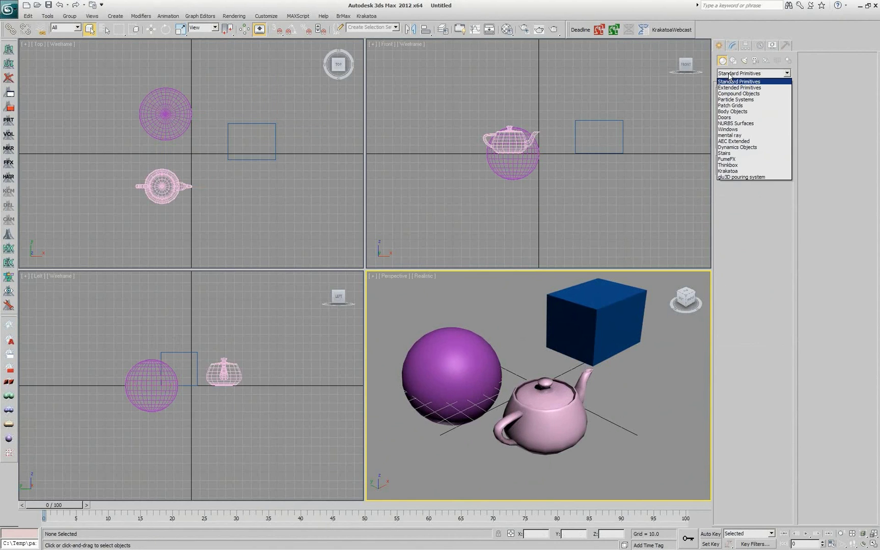
left_click(750, 172)
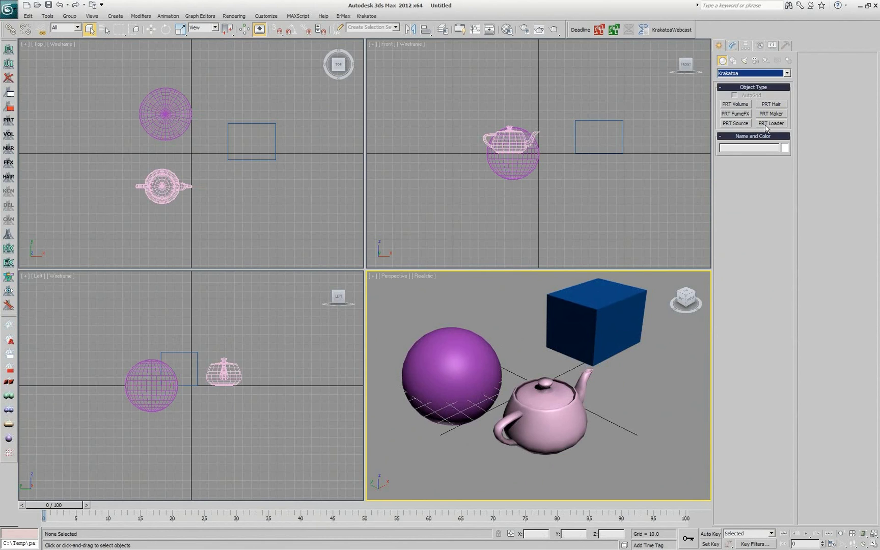
left_click(742, 104)
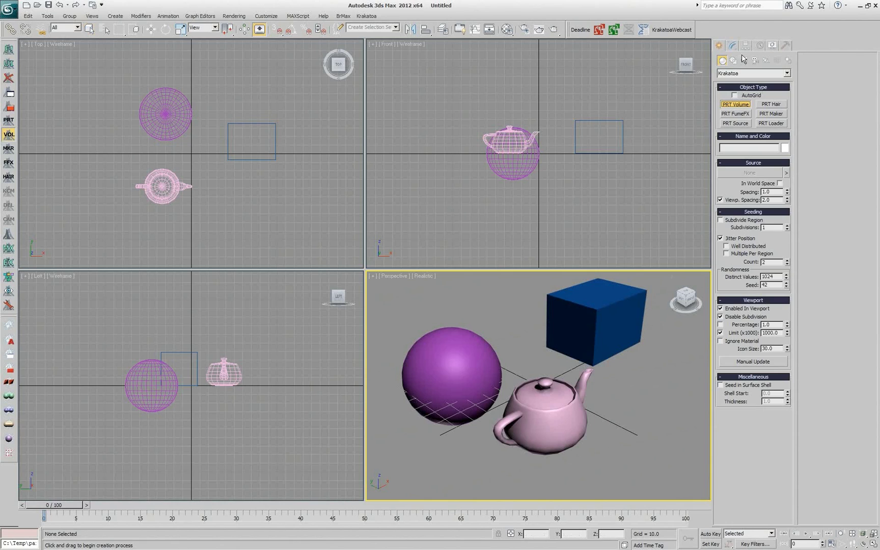
left_click_drag(642, 383, 651, 402)
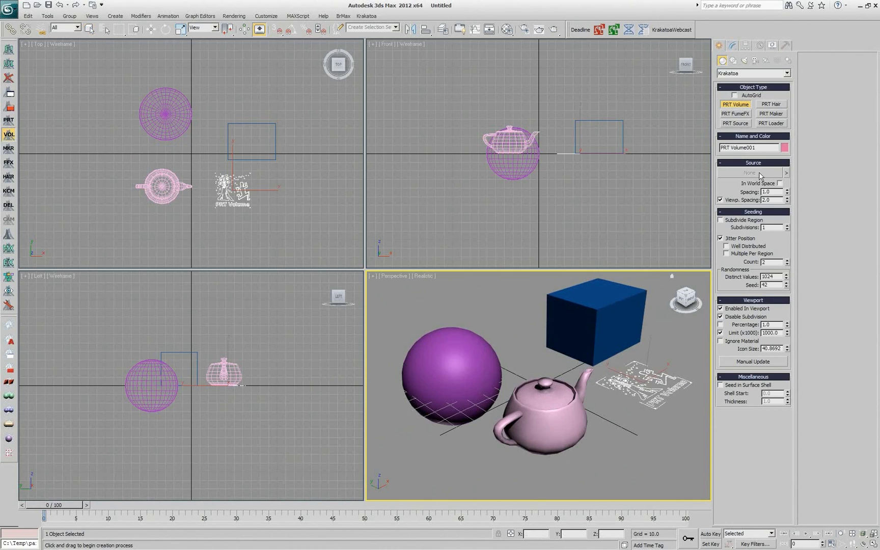
left_click(733, 46)
left_click(763, 163)
left_click(598, 326)
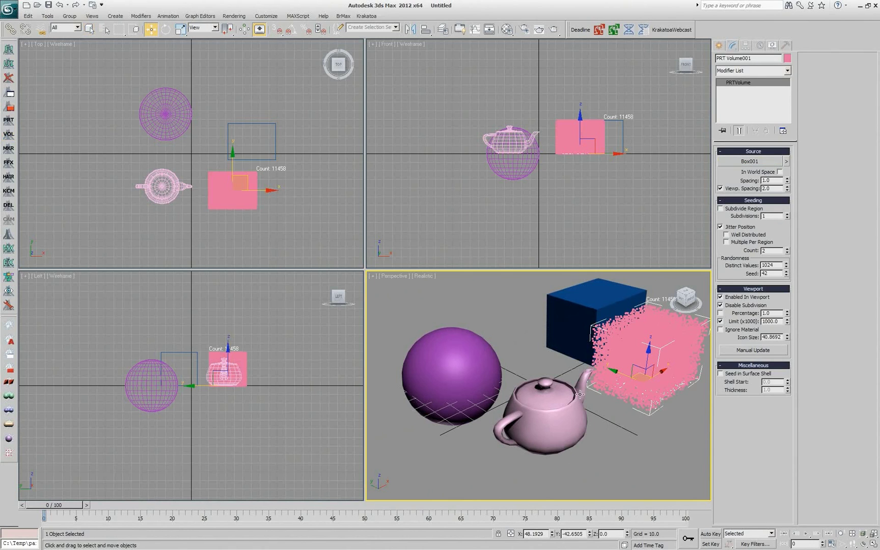
Step: Align the PRT Volume to the box on X, Y and Z position, pivot point to pivot point
left_click(425, 29)
left_click(589, 295)
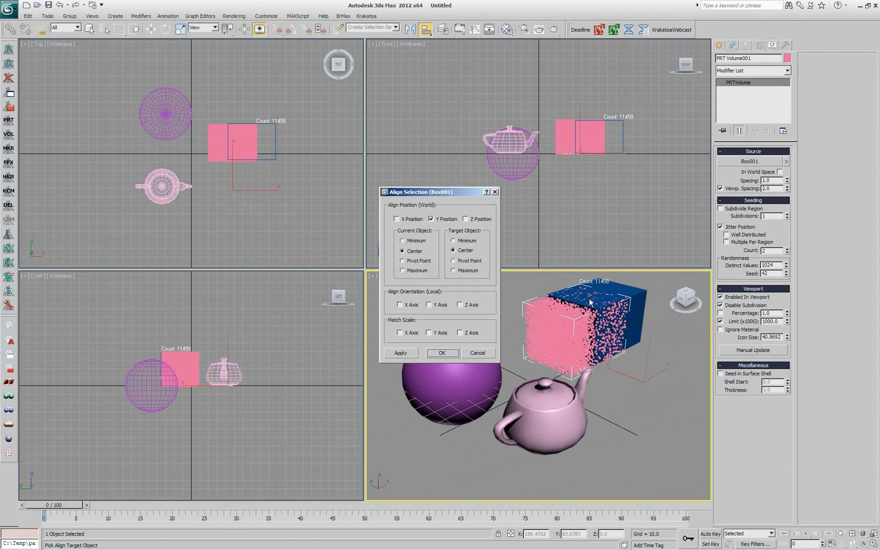
left_click(441, 260)
left_click(452, 261)
left_click(397, 219)
left_click(465, 219)
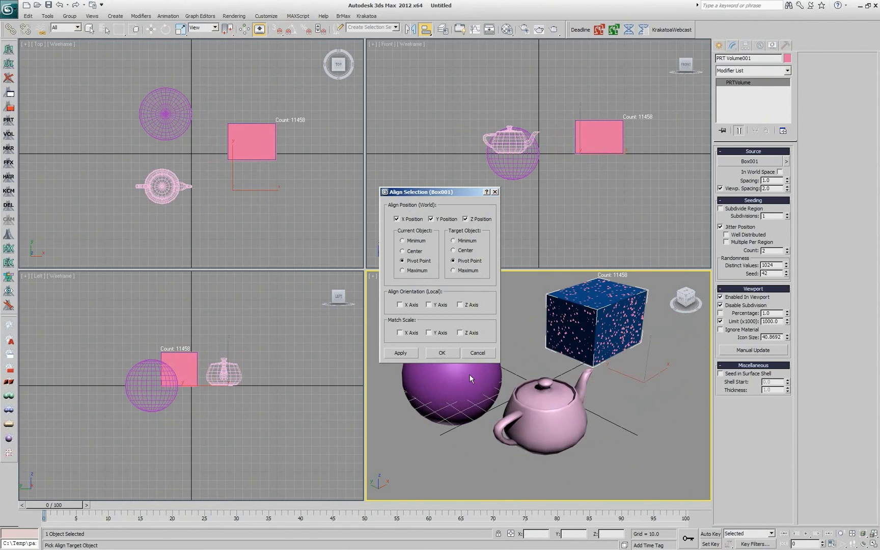
left_click(447, 354)
Step: Delete the manually created PRT Volume of the box
left_click(631, 365)
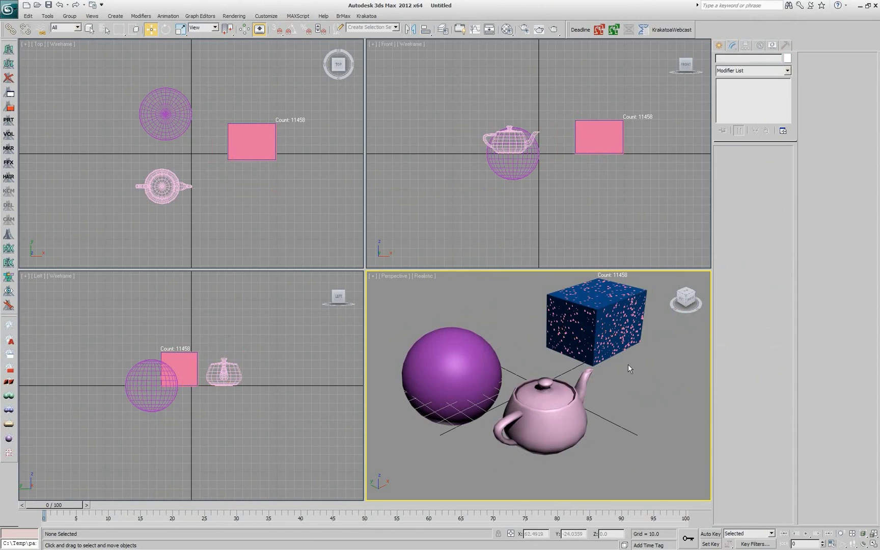
left_click(609, 344)
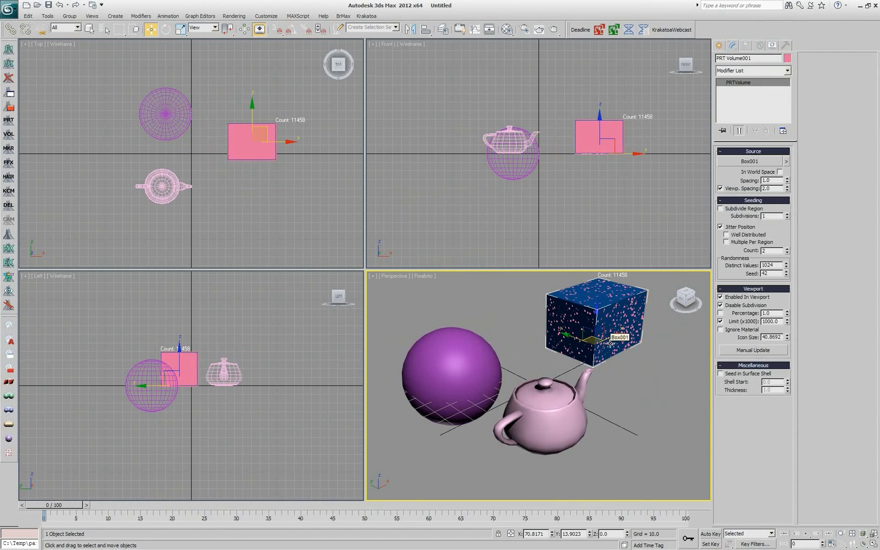
key("Delete")
Step: Generate PRT Volume objects from the sphere, teapot and box all at once with the Krakatoa command for selected objects
left_click_drag(644, 454, 494, 371)
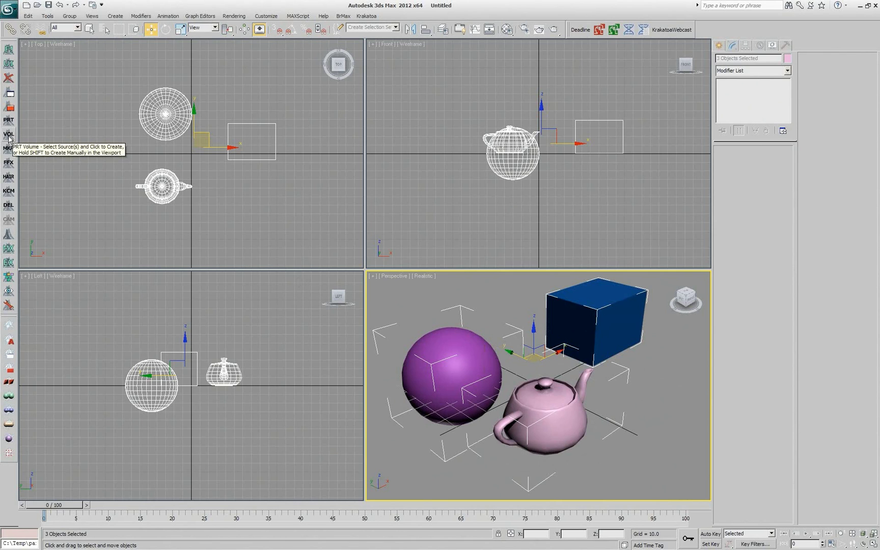
left_click(364, 16)
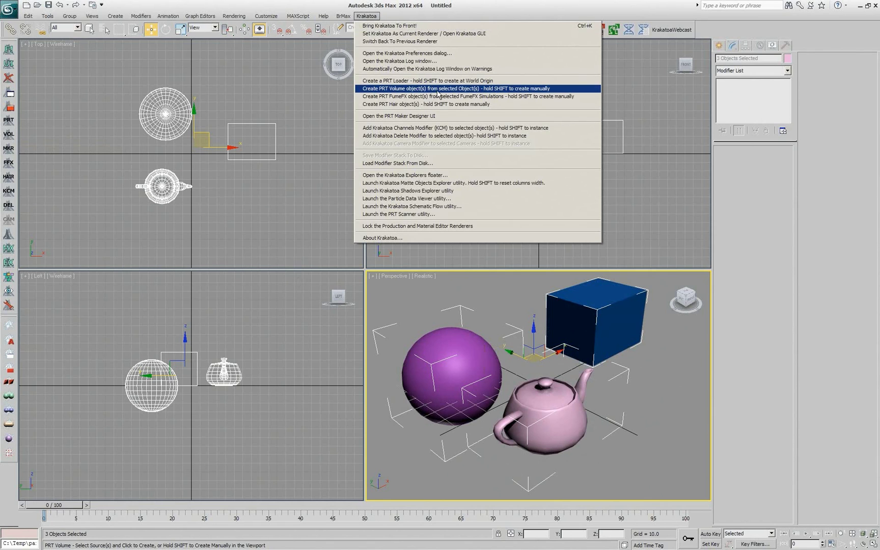
left_click(438, 94)
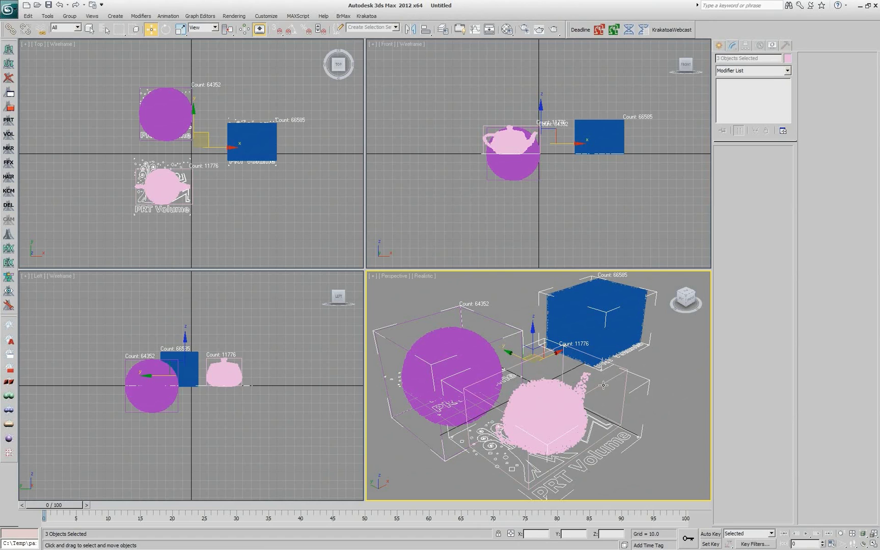
left_click(632, 463)
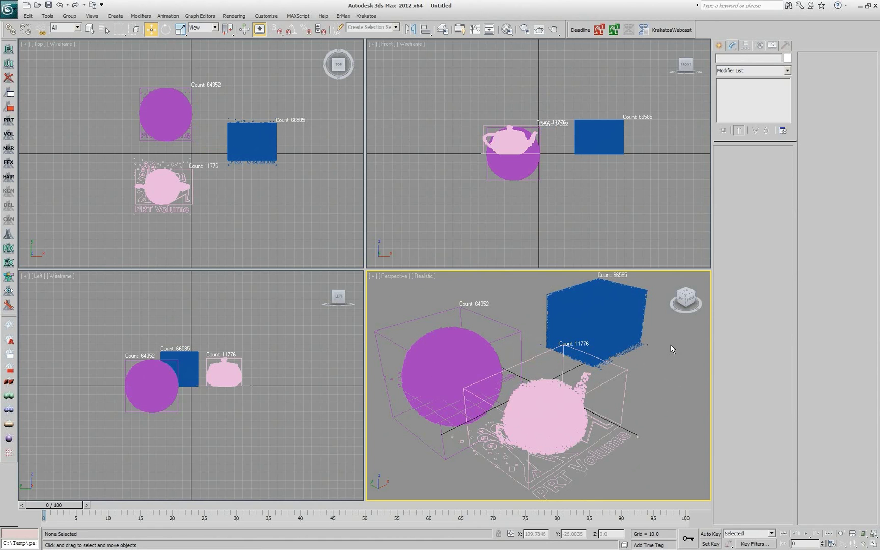
Step: Examine the object properties of the source teapot Teapot001, leaving its settings as they are
left_click(566, 391)
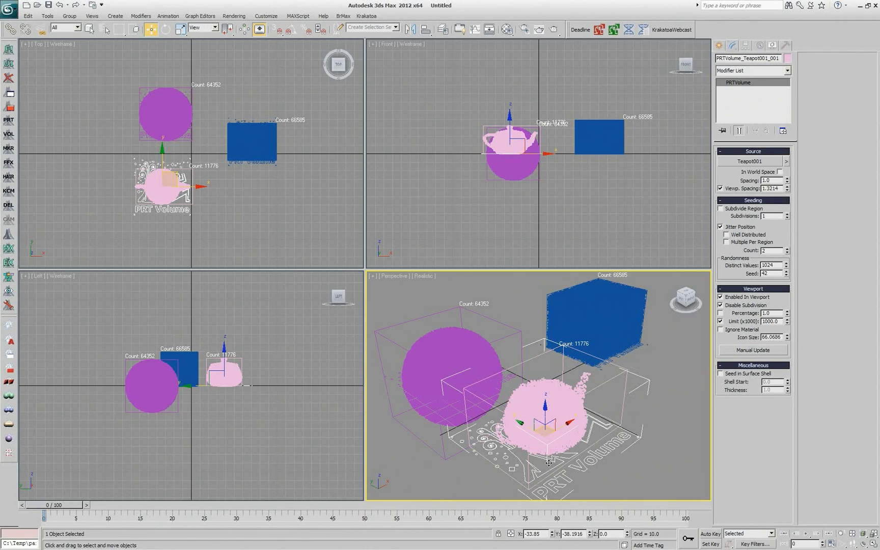
left_click(621, 407)
right_click(621, 407)
left_click(644, 462)
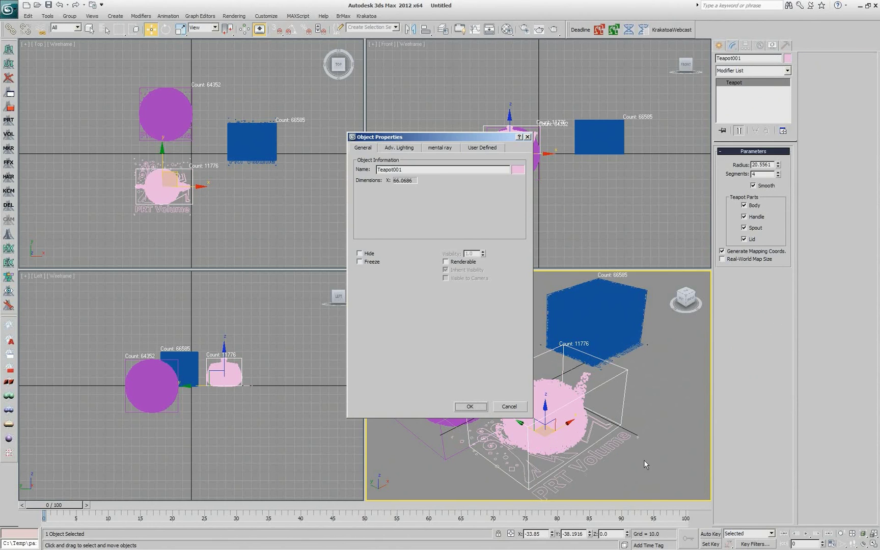
left_click(510, 408)
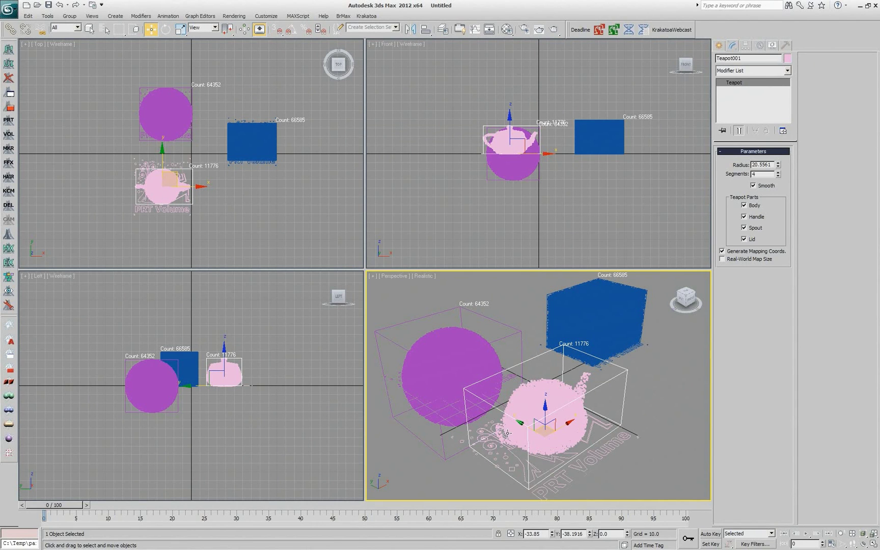
Step: Turn off the bounding box display of the source object in the teapot PRT Volume's source options
left_click(635, 395)
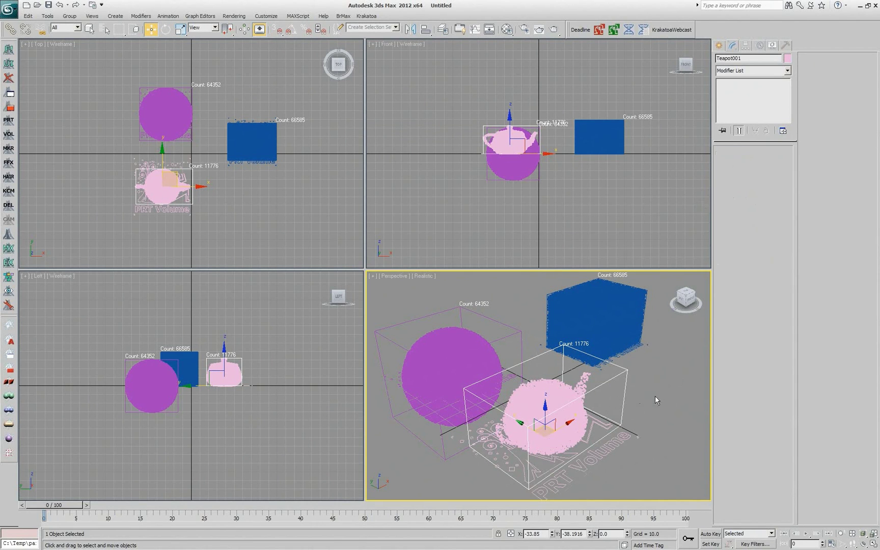
left_click(578, 387)
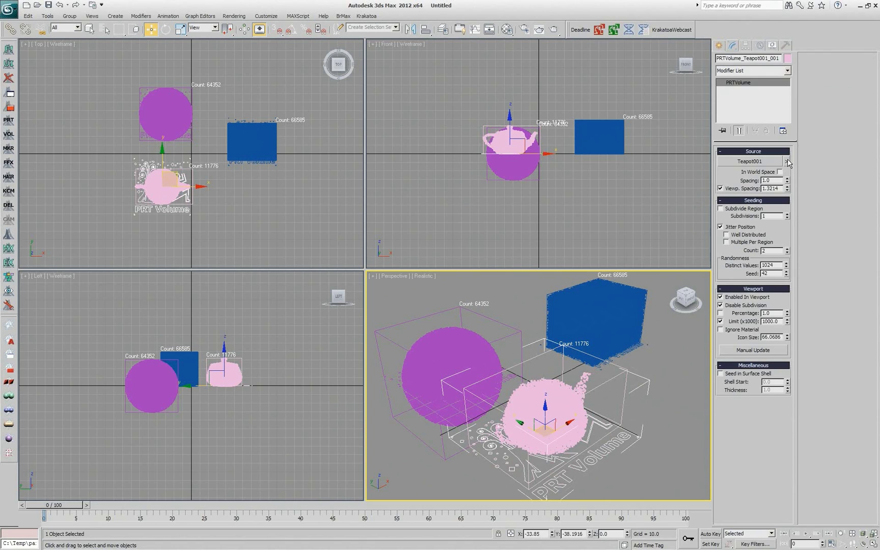
left_click(786, 161)
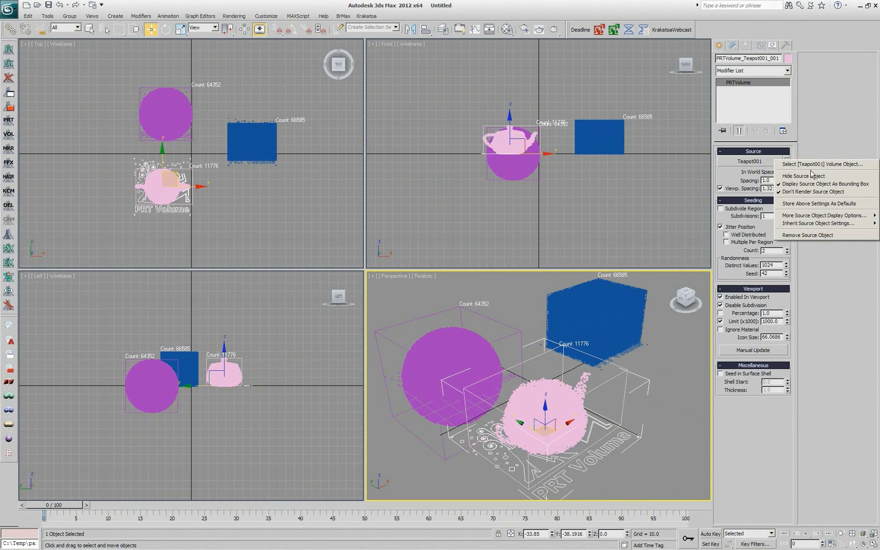
left_click(791, 164)
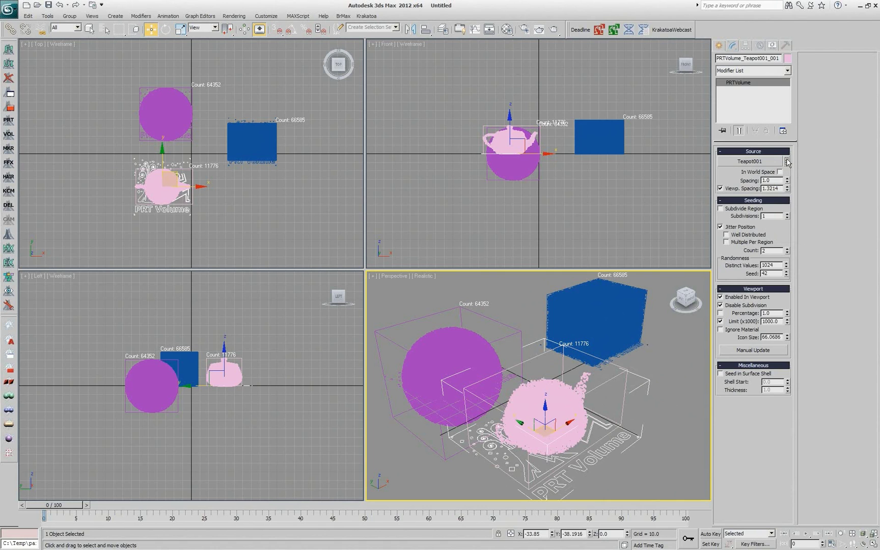
left_click(787, 161)
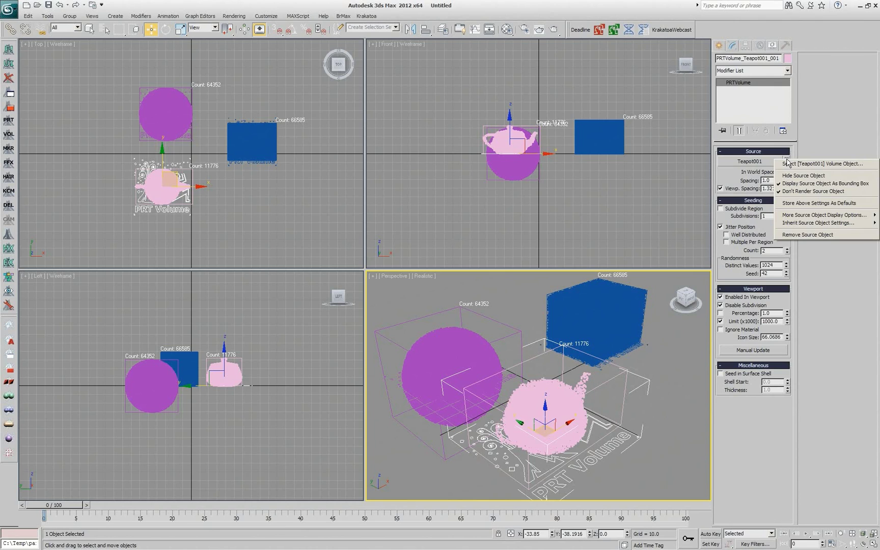
mouse_move(789, 218)
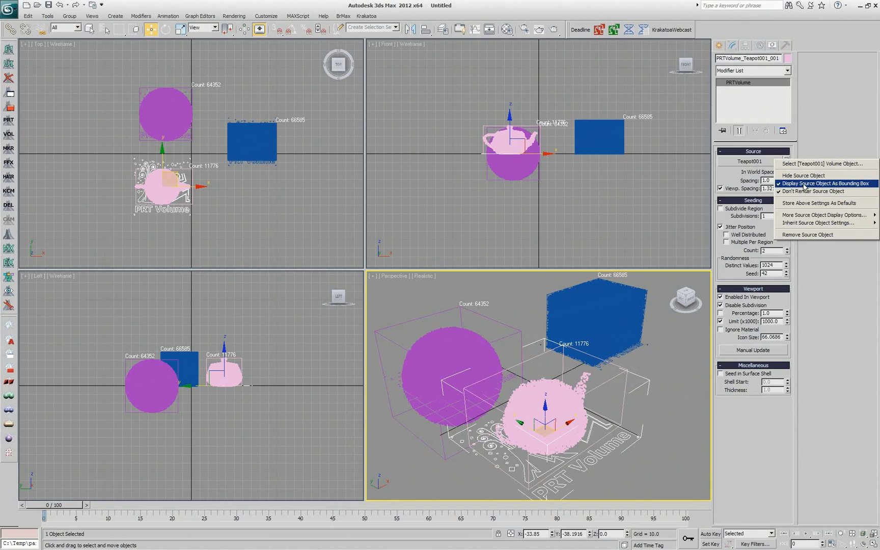
left_click(804, 184)
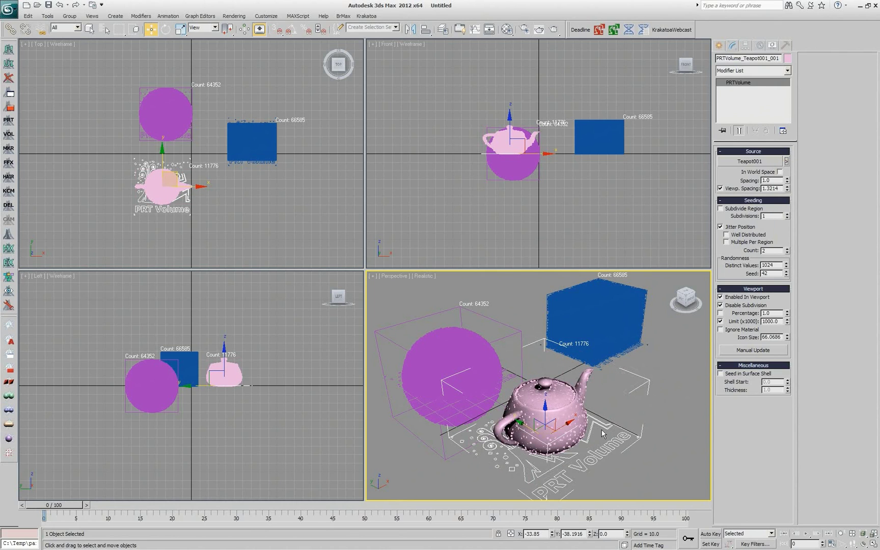
Step: Hide the teapot PRT Volume's source object and store these source settings as defaults
left_click(787, 162)
left_click(806, 180)
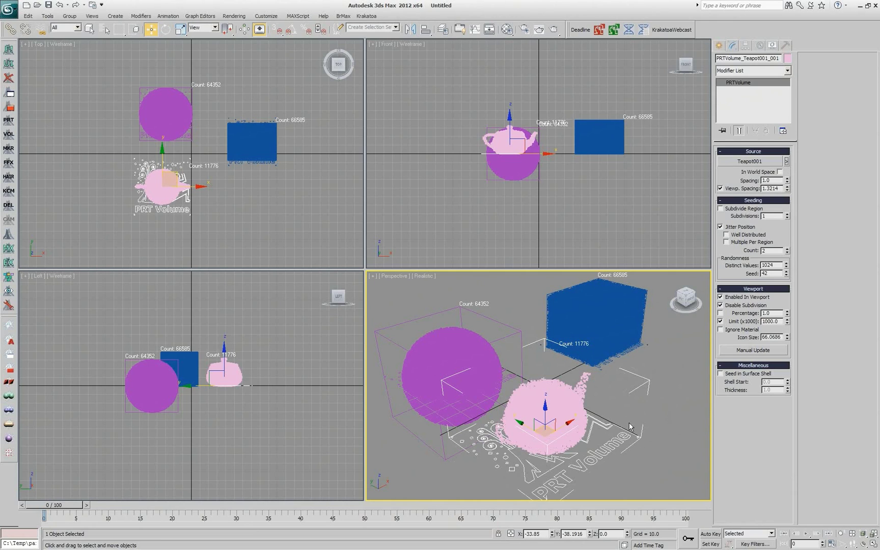
left_click(787, 161)
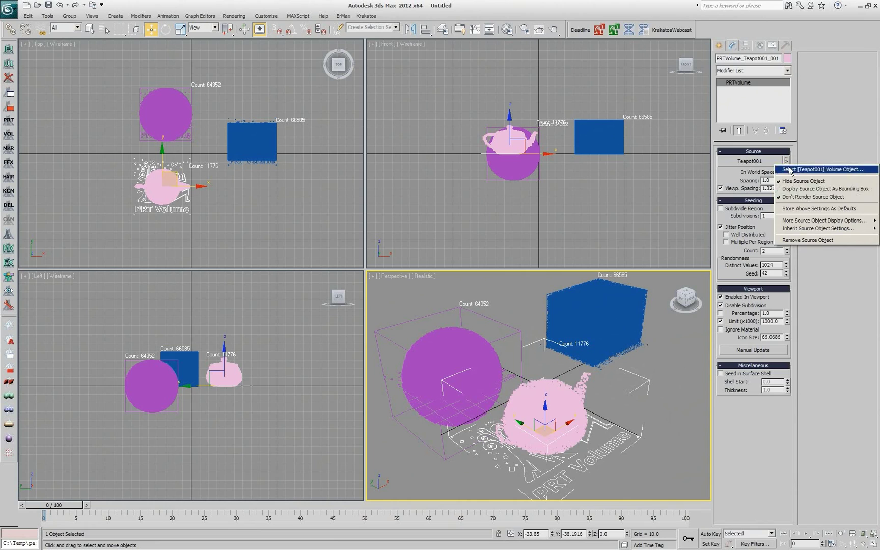
left_click(807, 209)
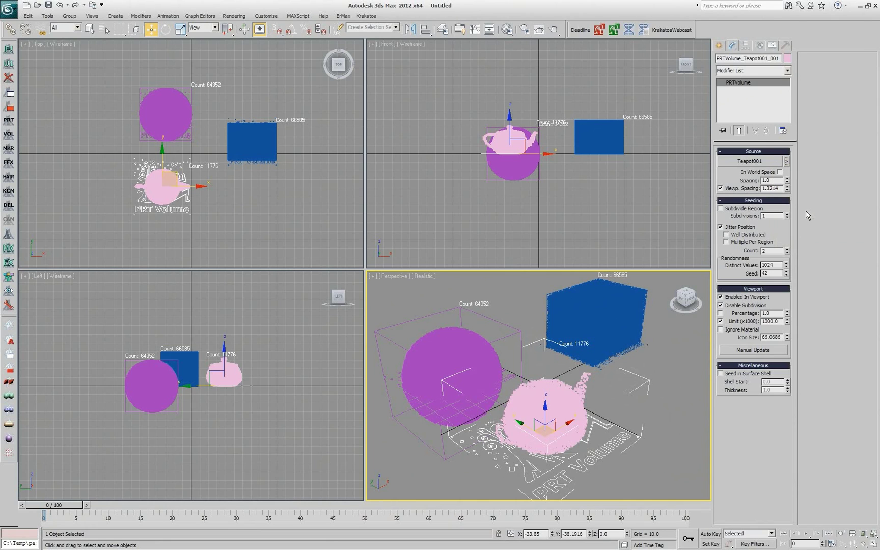
Step: Create a second, much larger teapot behind the other objects and generate a PRT Volume from it
left_click(719, 47)
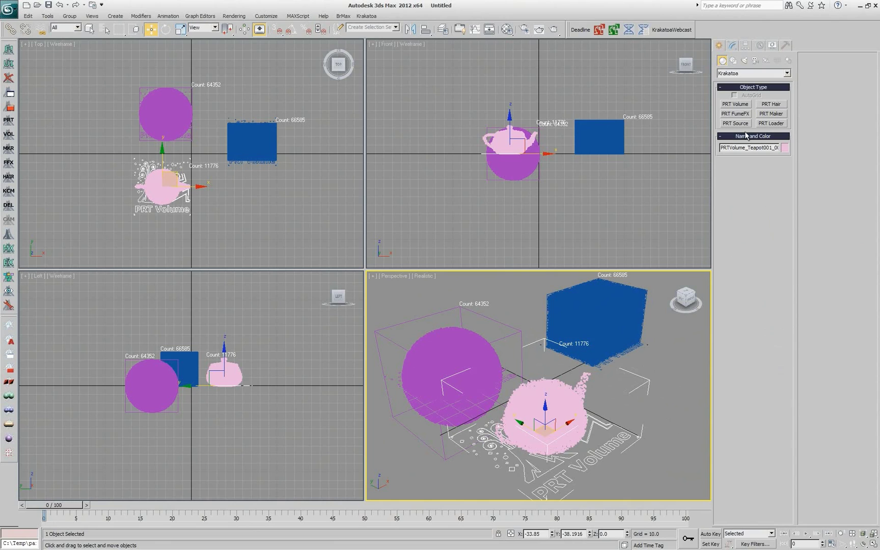
left_click(731, 73)
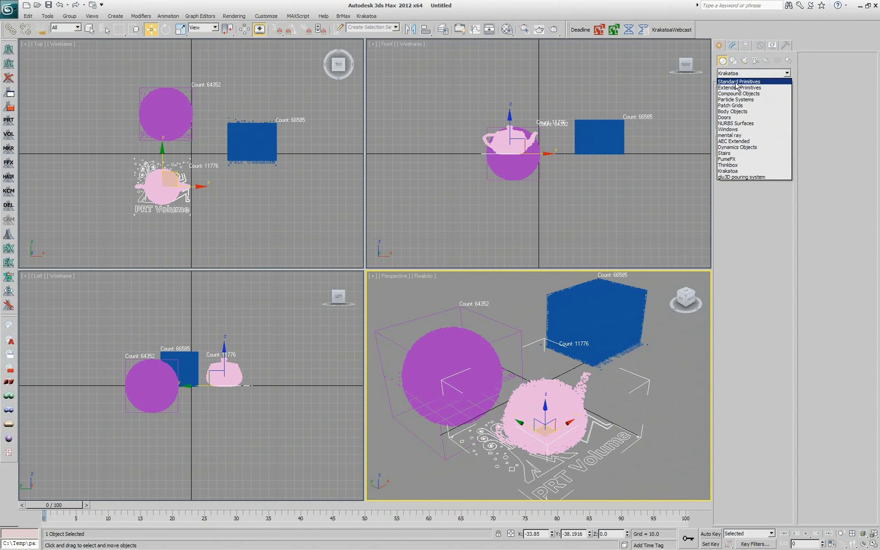
left_click(733, 79)
left_click(735, 143)
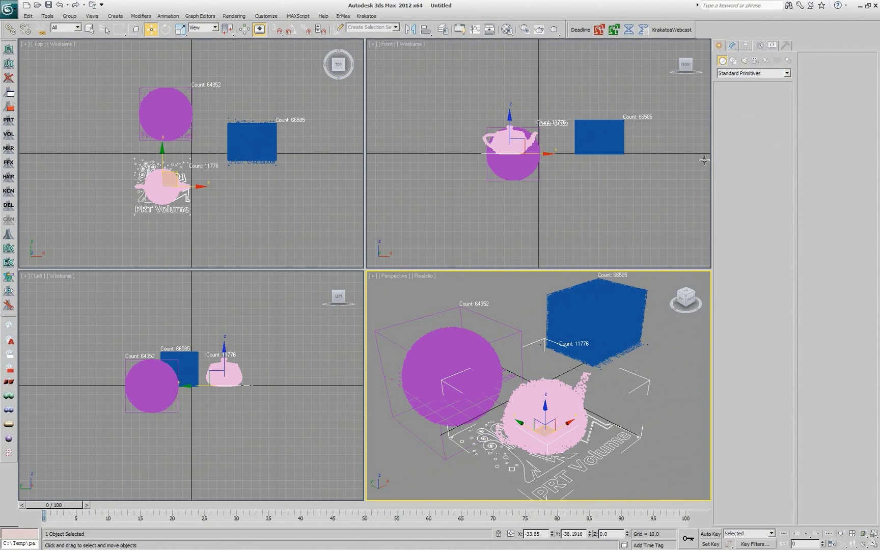
left_click_drag(517, 321, 517, 321)
scroll(557, 387, "up", 3)
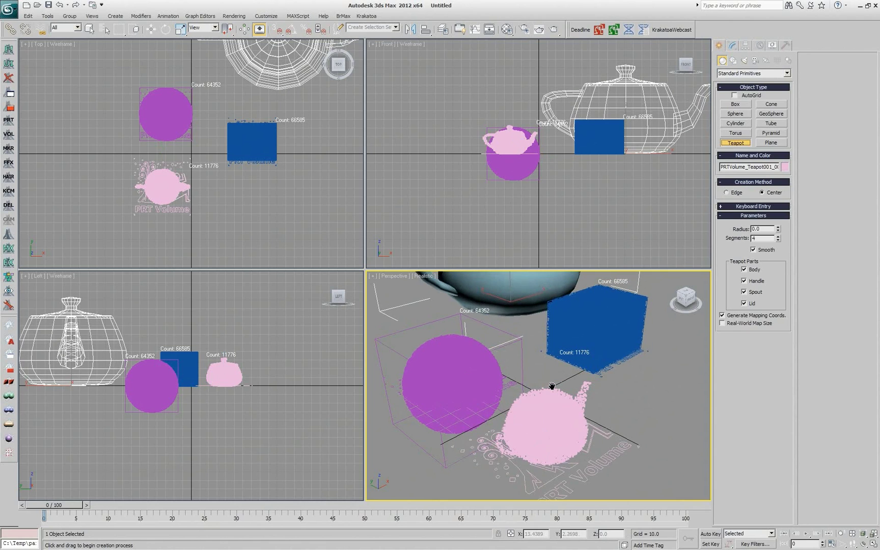
left_click(9, 134)
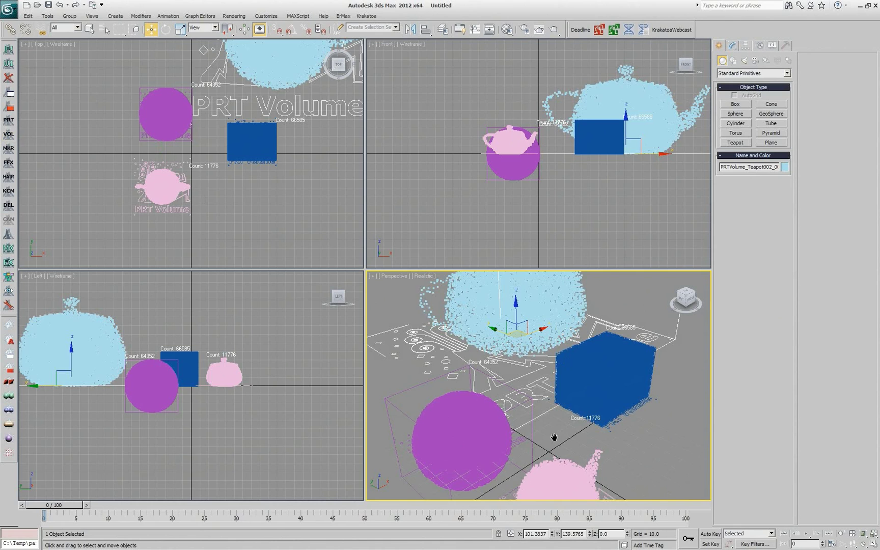
Step: Move the large teapot's PRT Volume along X to about 238, away from its hidden source
middle_click_drag(556, 435, 552, 448)
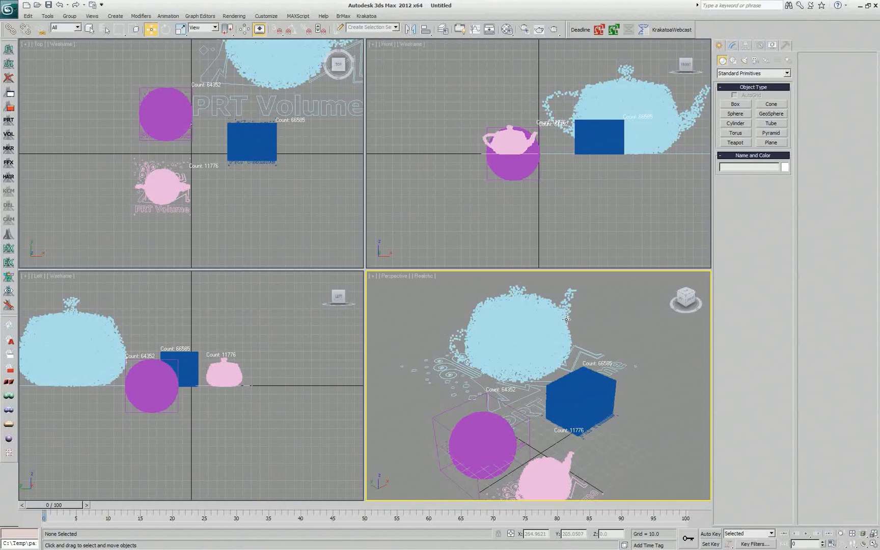
left_click(566, 319)
left_click_drag(567, 318, 611, 320)
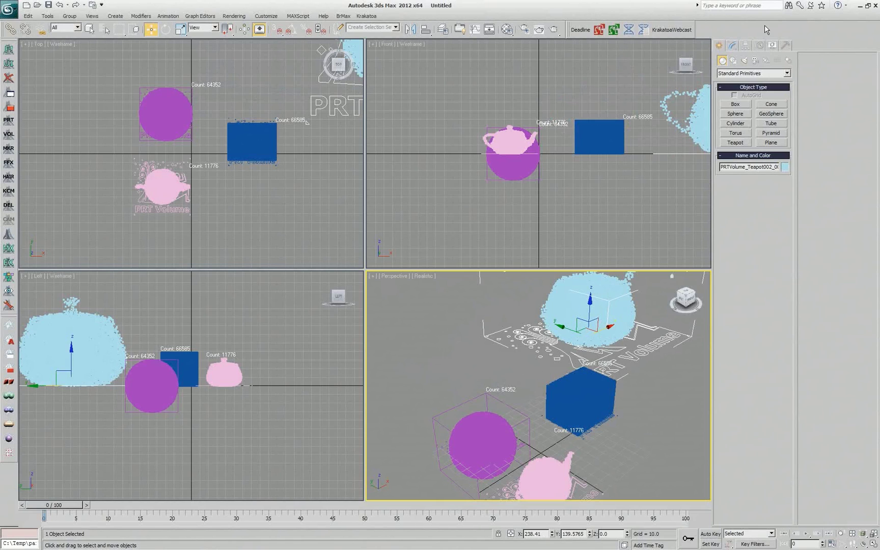
Step: Unhide the source teapot of the large teapot's PRT Volume
left_click(733, 46)
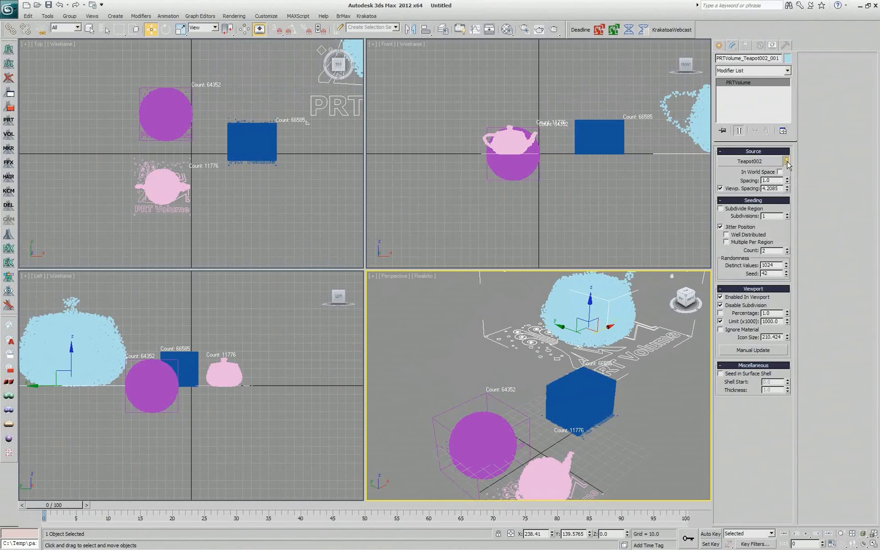
left_click(786, 162)
left_click(797, 180)
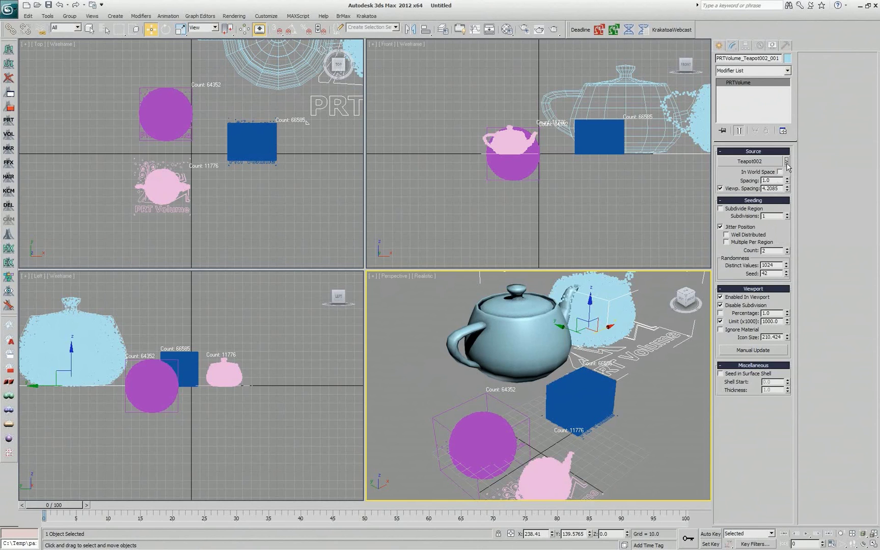
Step: Align the large teapot's PRT Volume to its source object through the inherited source settings
left_click(786, 163)
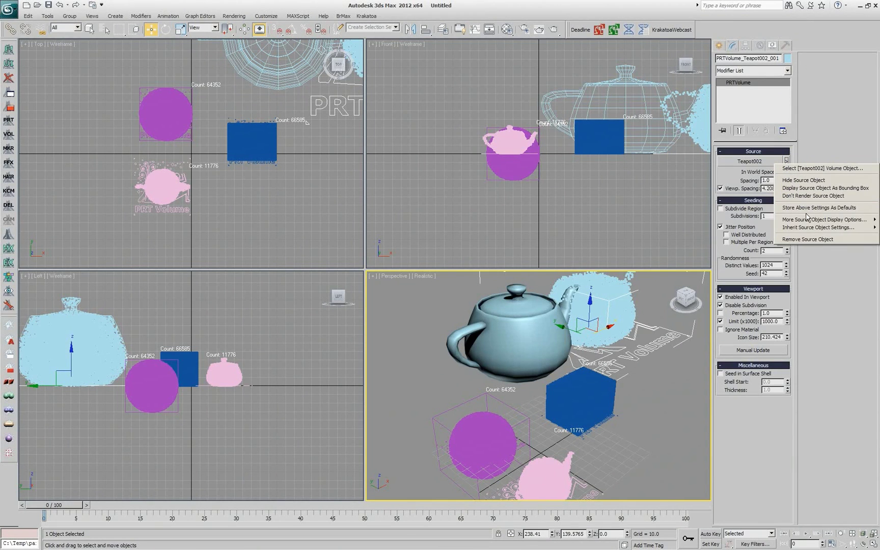
mouse_move(806, 228)
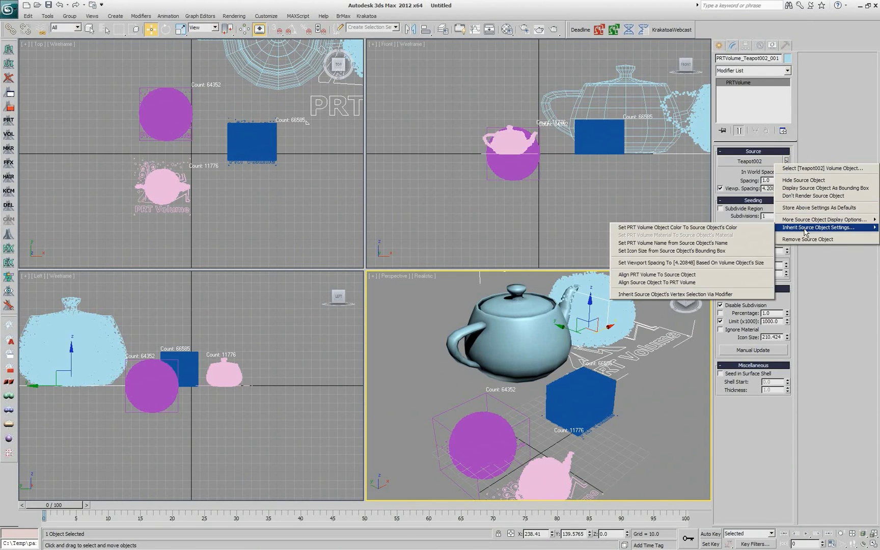
left_click(665, 275)
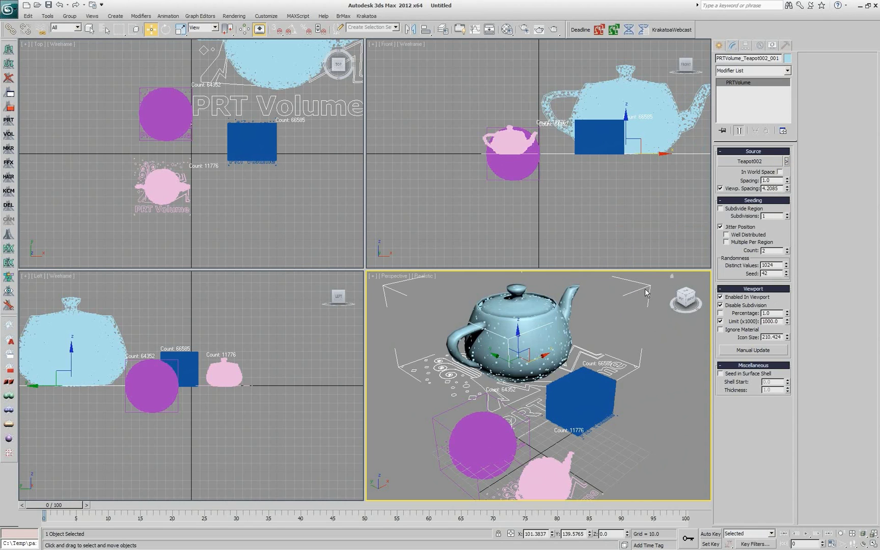
Step: Move the large PRT Volume along X to about 274 and align its source teapot to it
left_click_drag(540, 358, 632, 315)
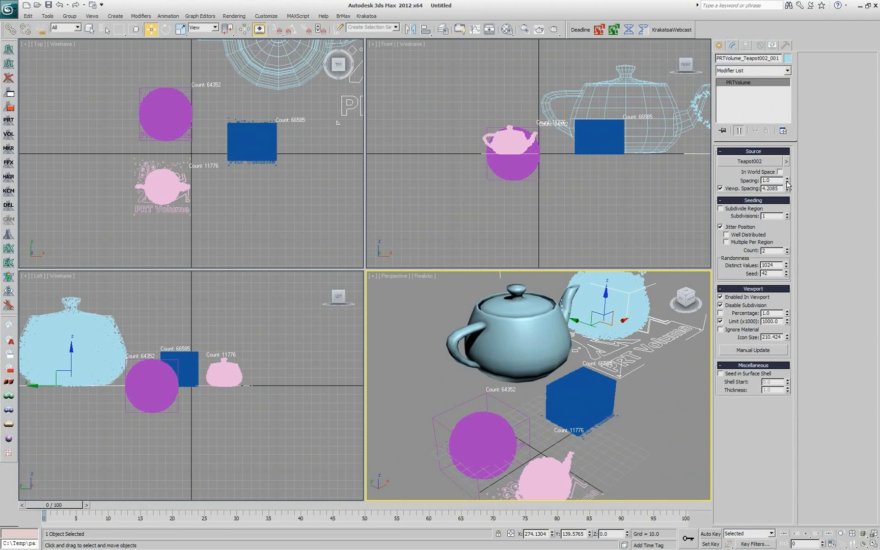
left_click(786, 161)
mouse_move(801, 220)
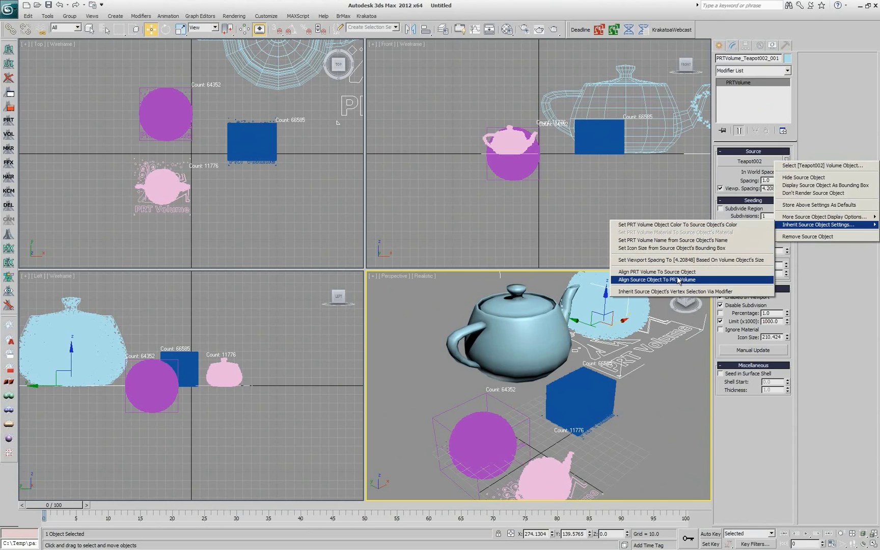
left_click(673, 280)
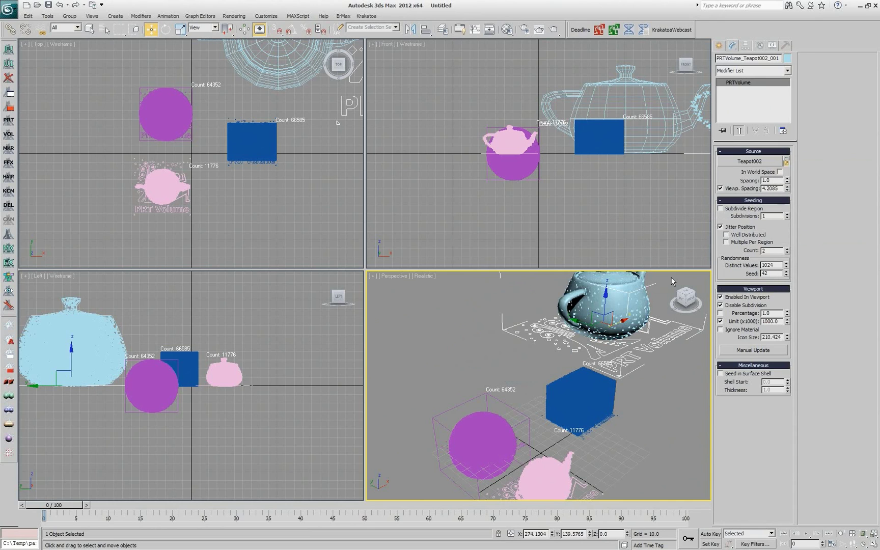
Step: Select the PRT Volume's source teapot and increase its radius to about 115.9
middle_click_drag(640, 379, 642, 350, "alt")
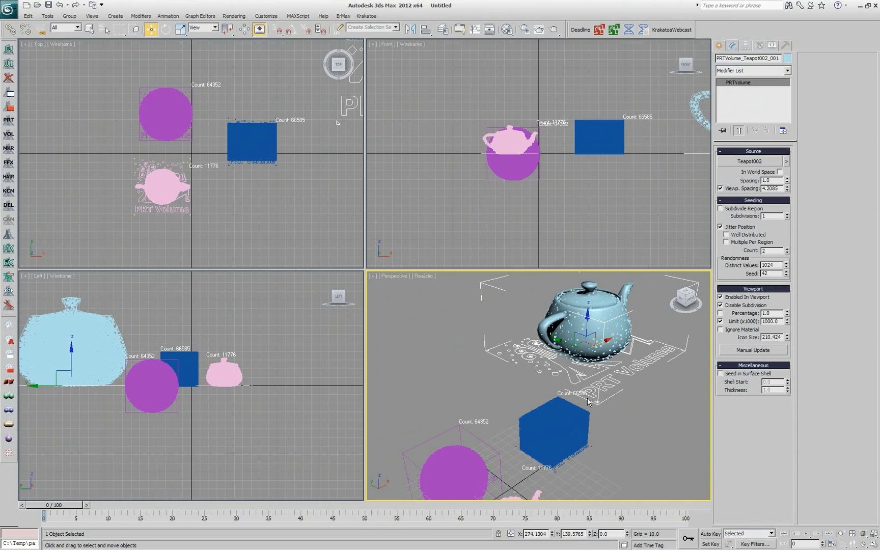
middle_click_drag(569, 437, 593, 301, "alt")
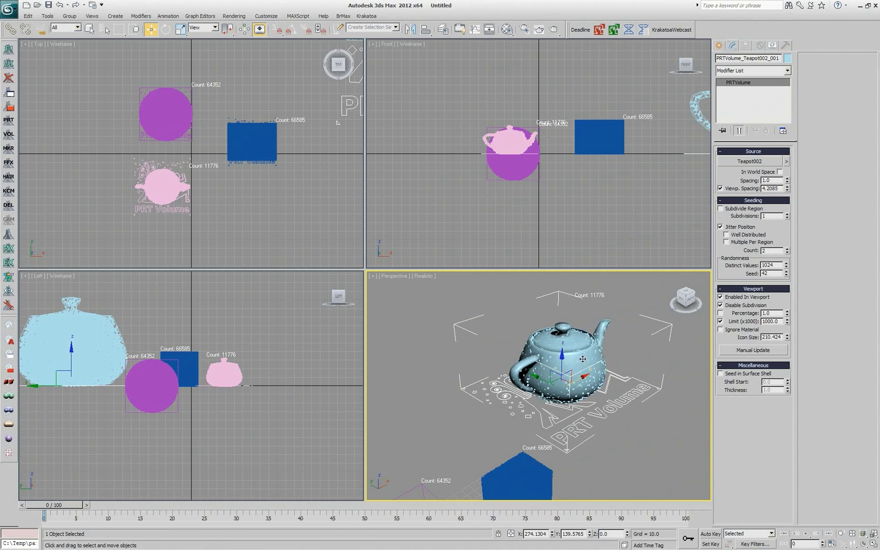
left_click(786, 161)
left_click(799, 173)
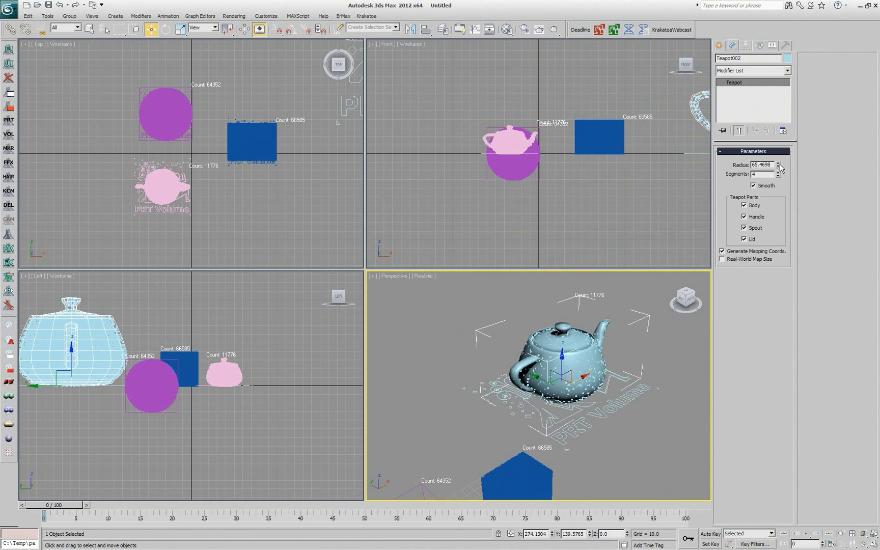
left_click_drag(778, 166, 790, 121)
middle_click_drag(593, 403, 611, 457)
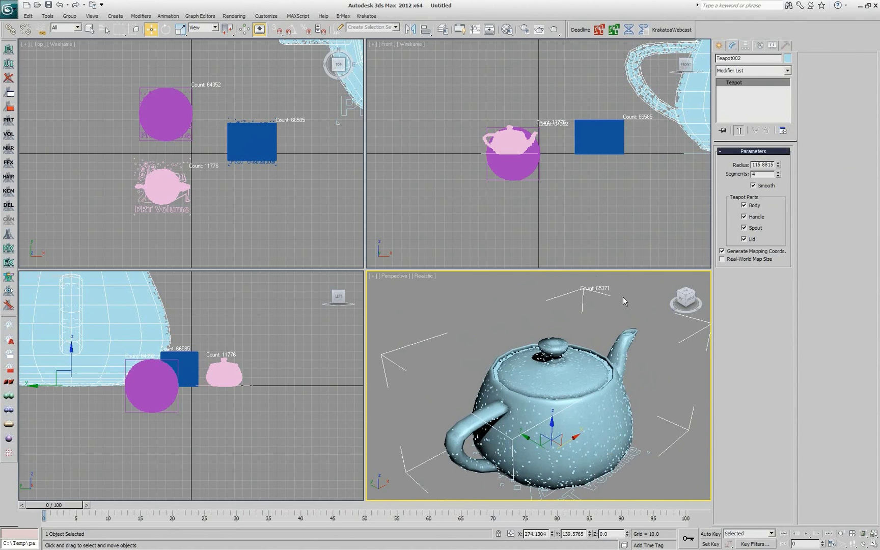
Step: Select the large teapot's PRT Volume and set its viewport spacing to 7.449 based on the volume object's size
left_click(604, 479)
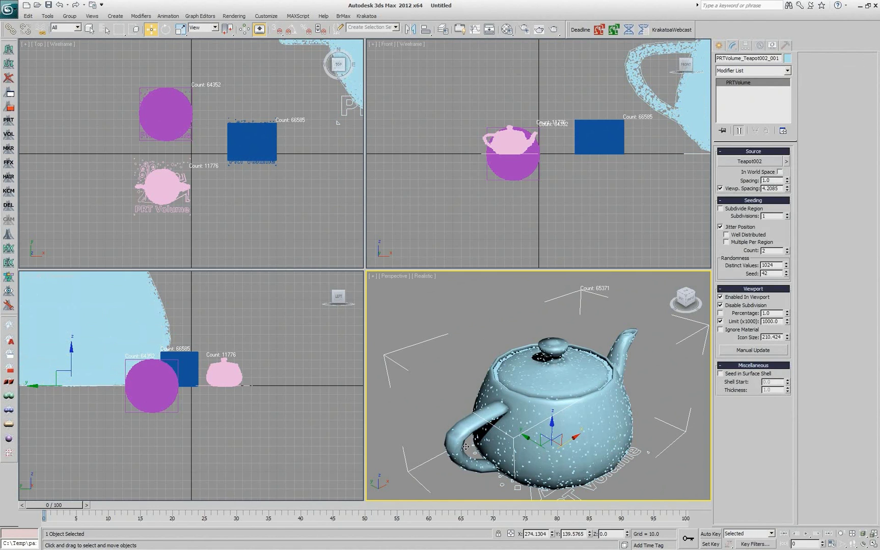
left_click(786, 161)
mouse_move(791, 225)
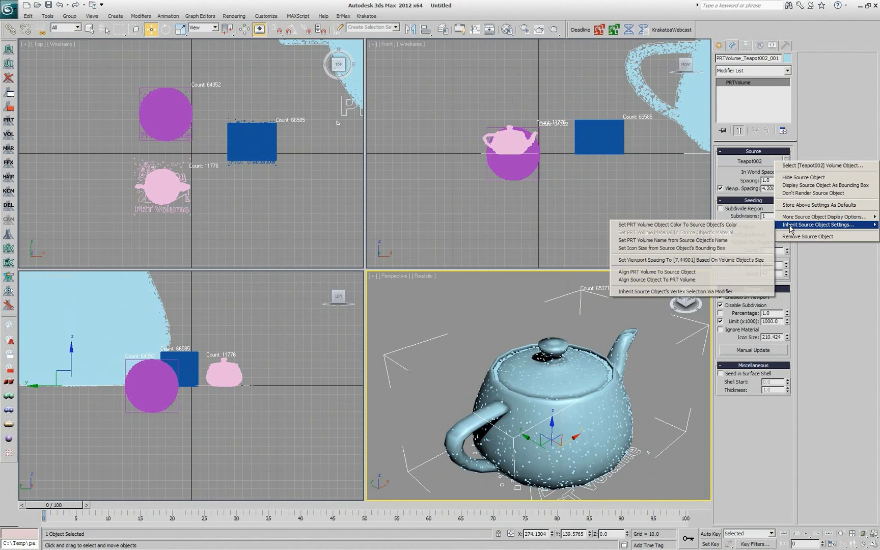
left_click(648, 260)
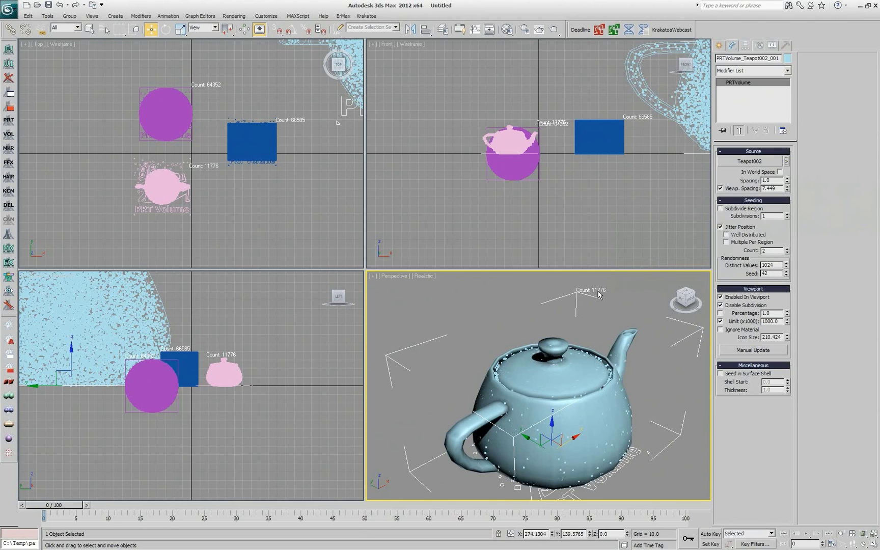
Step: Set the Viewport Spacing Factor in Krakatoa Preferences to 30 and reset the large PRT Volume's viewport spacing to 12.415 based on its object's size
left_click(9, 305)
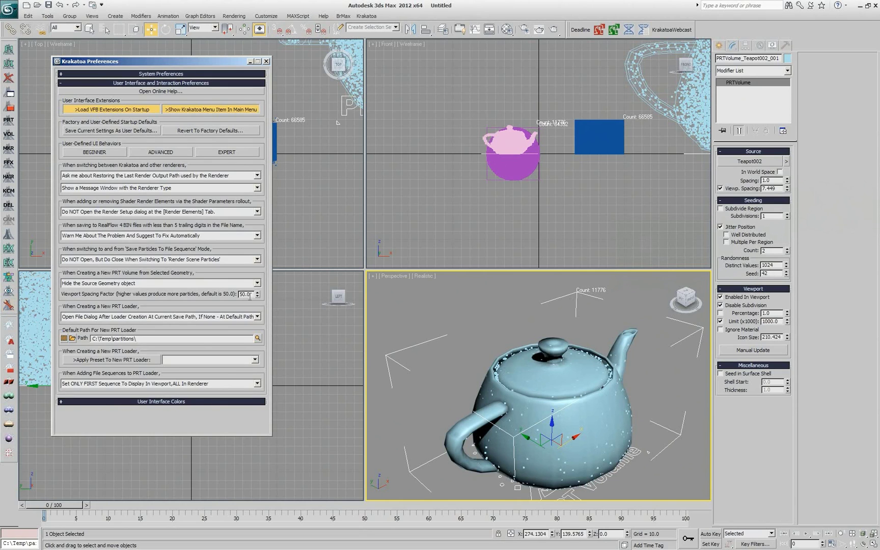
left_click_drag(251, 295, 240, 294)
type("30")
key("Return")
left_click(266, 61)
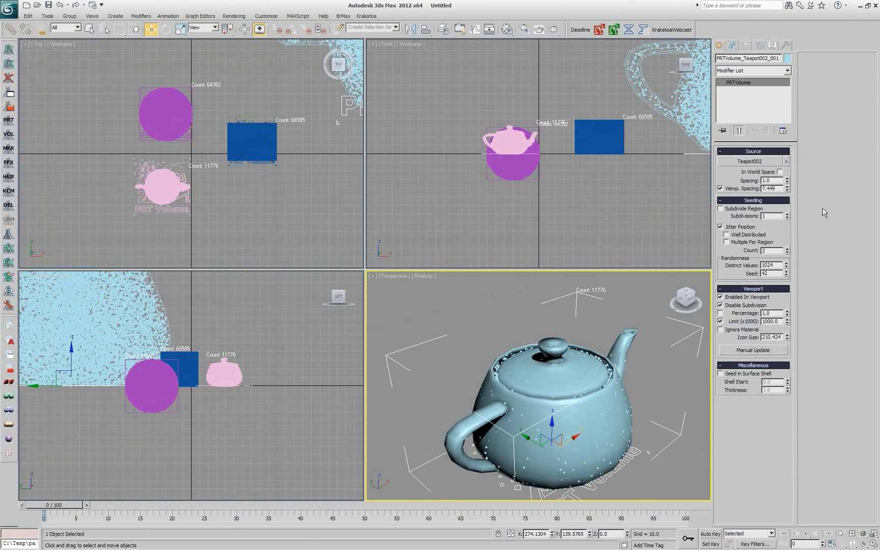
left_click(787, 161)
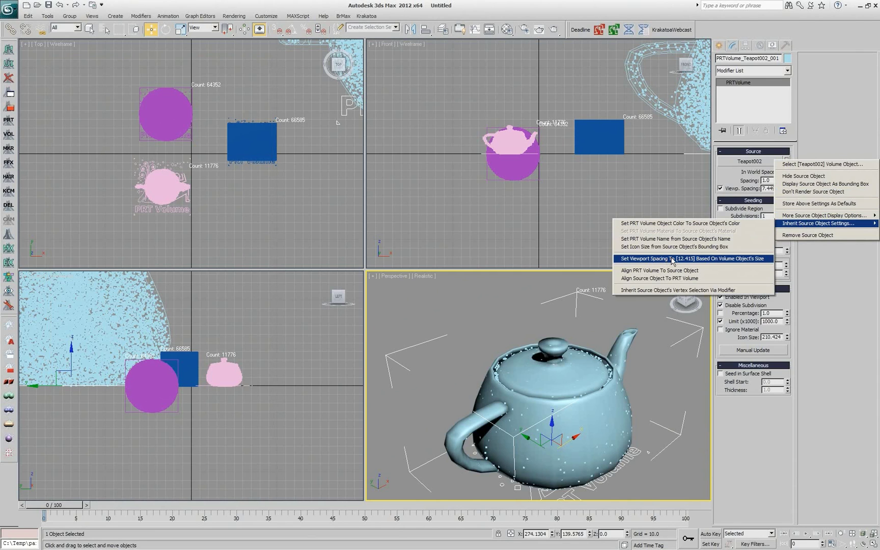
left_click(672, 258)
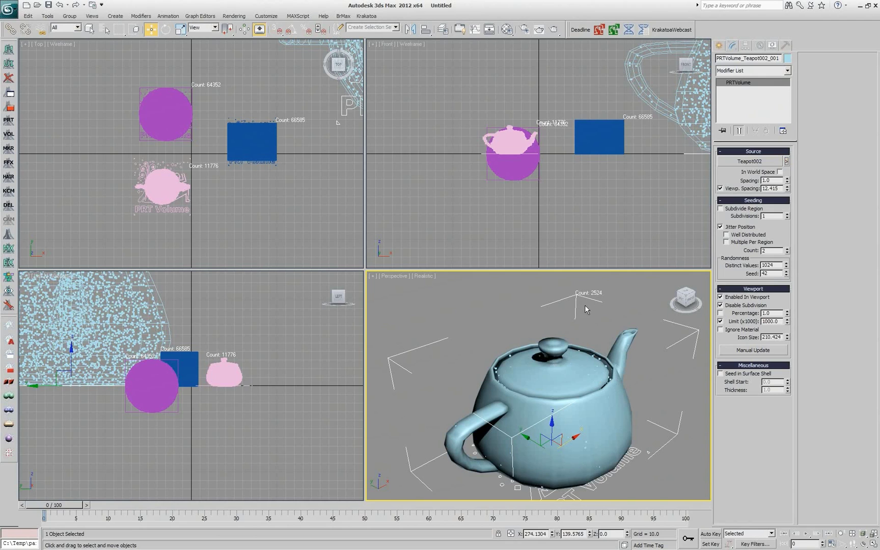